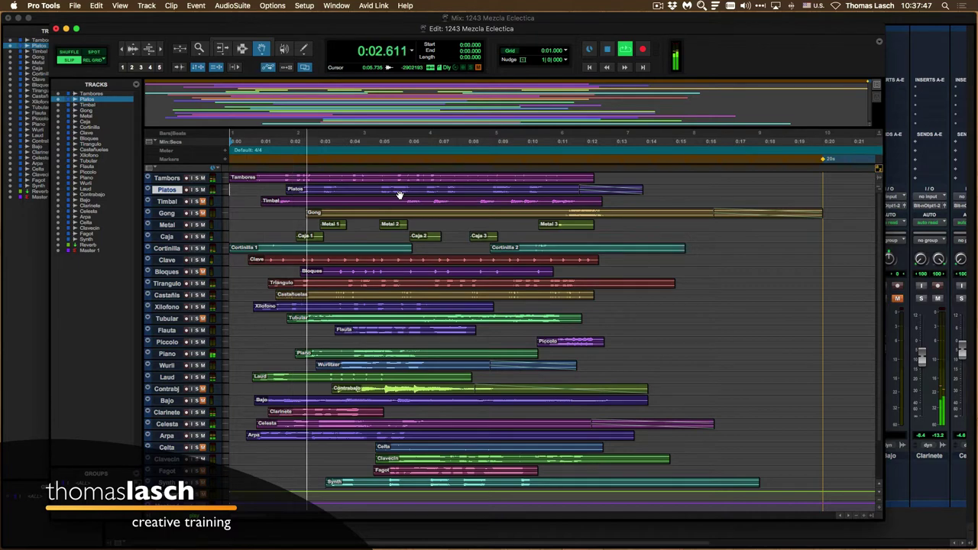
Step: Check the playing session in the Mix window, return to the Edit window and stop playback
key(super+equal)
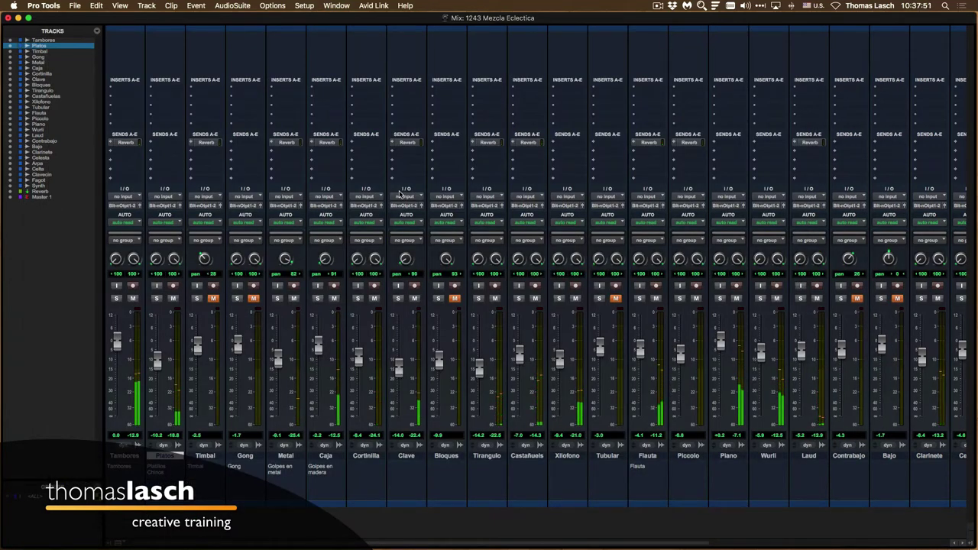
key(super+equal)
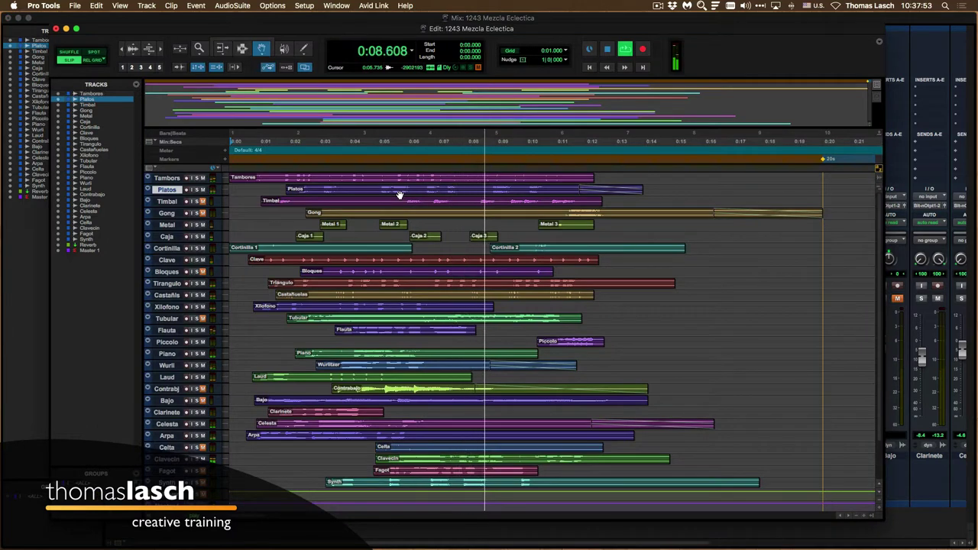
key(space)
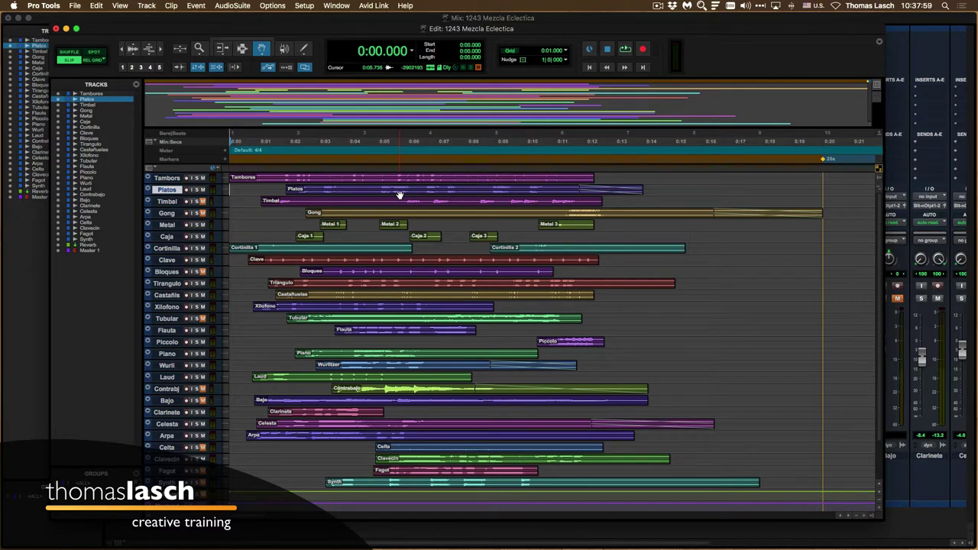
Step: Alternate between the Edit and Mix windows, finishing in the Mix window
key(super+equal)
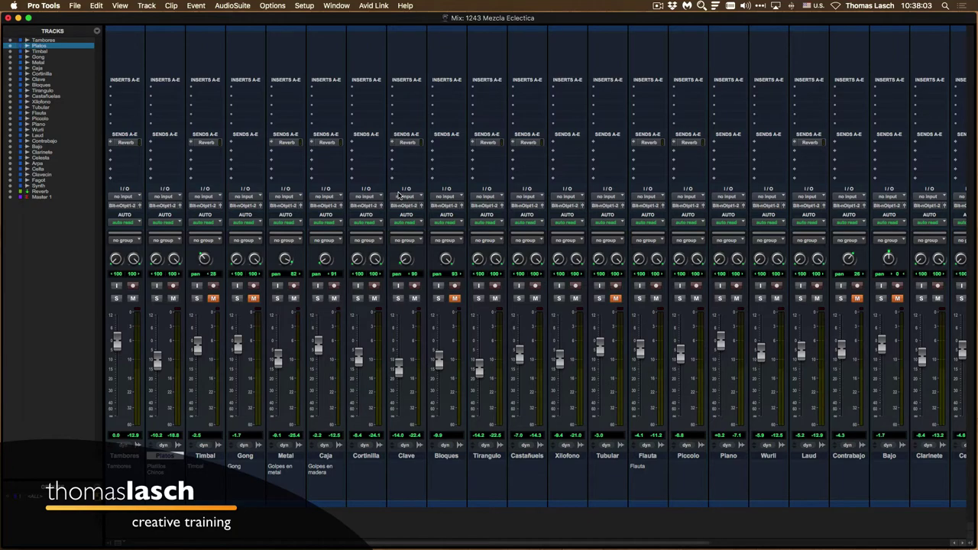
key(super+equal)
key(super+equal)
key(super+equal)
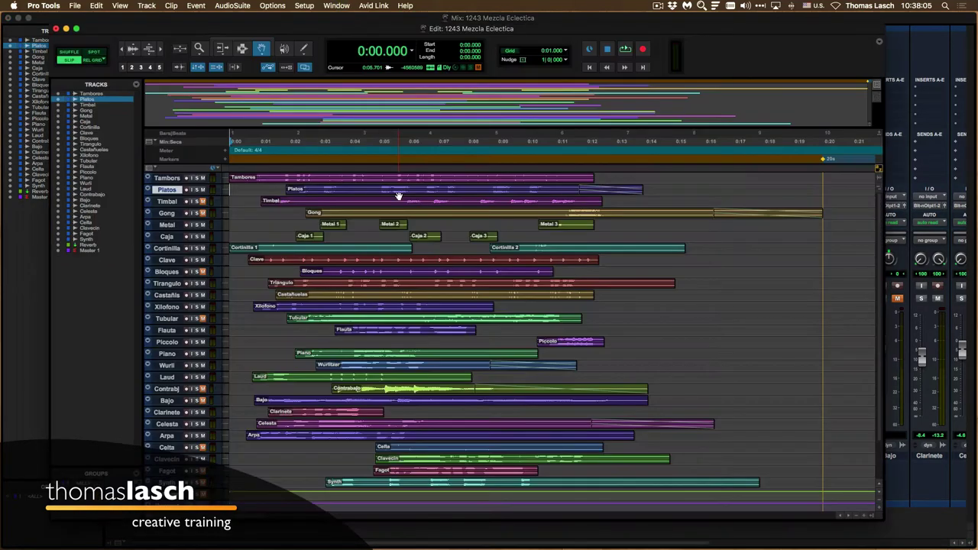
key(super+equal)
key(super+equal)
key(super+equal)
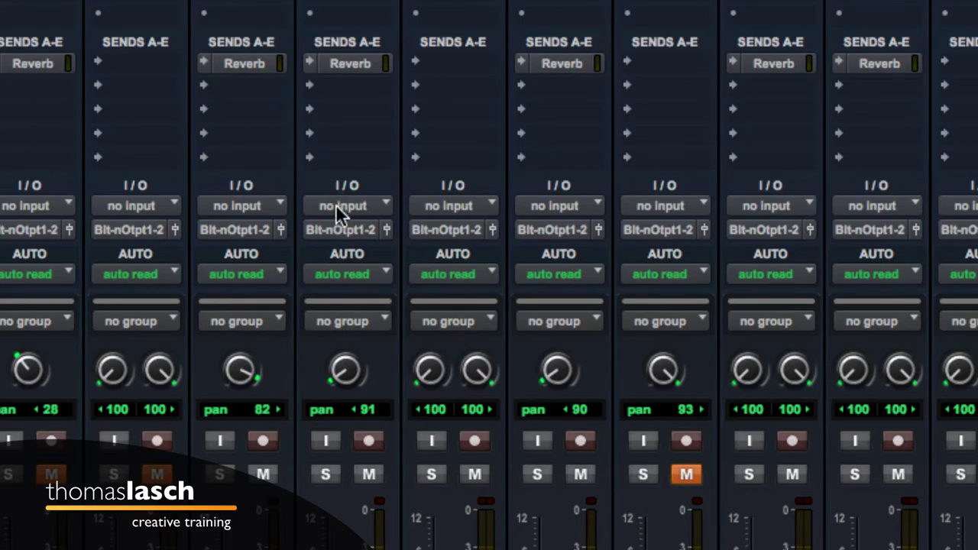
Step: Examine the interface inputs available for the Caja track without assigning one
click(338, 204)
mouse_move(339, 204)
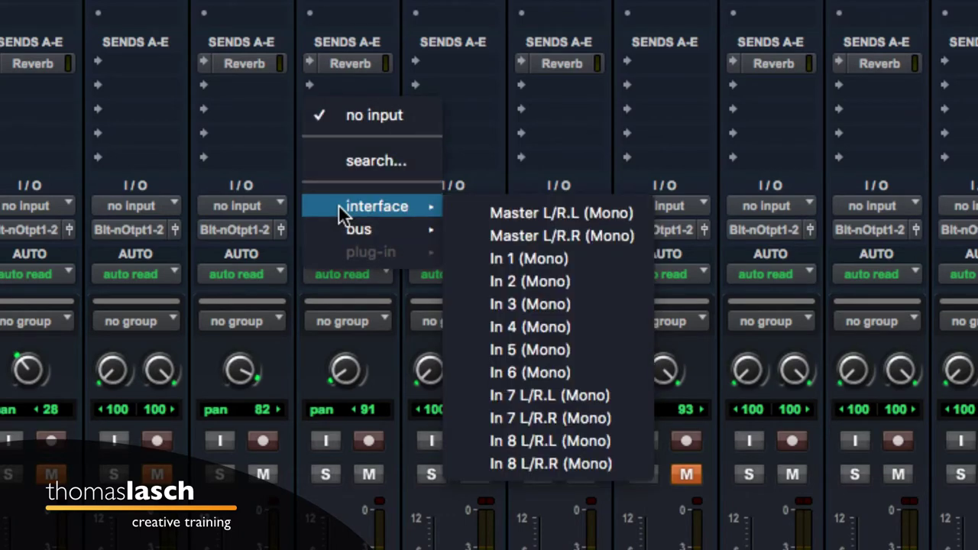
click(288, 182)
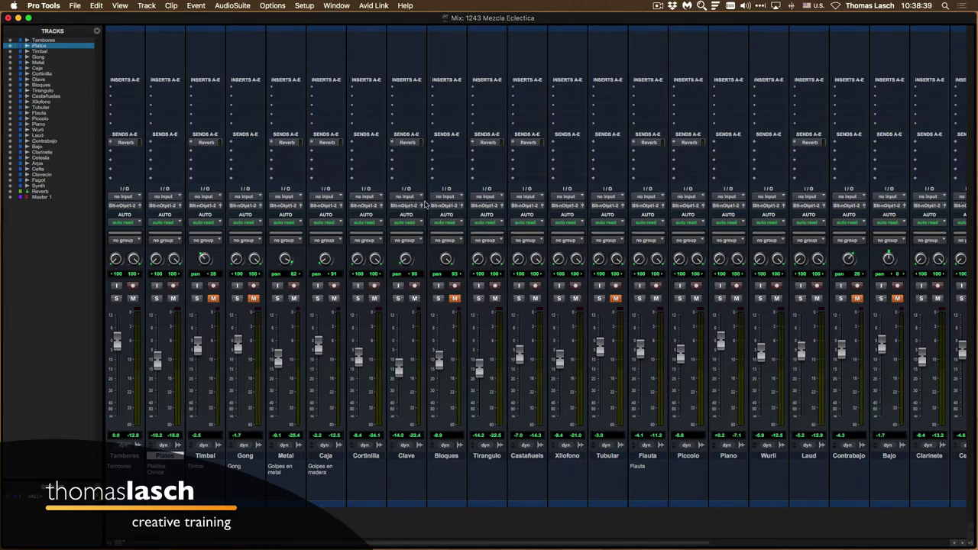
Step: Turn off the Function tool tips in the display preferences and apply the change
click(304, 6)
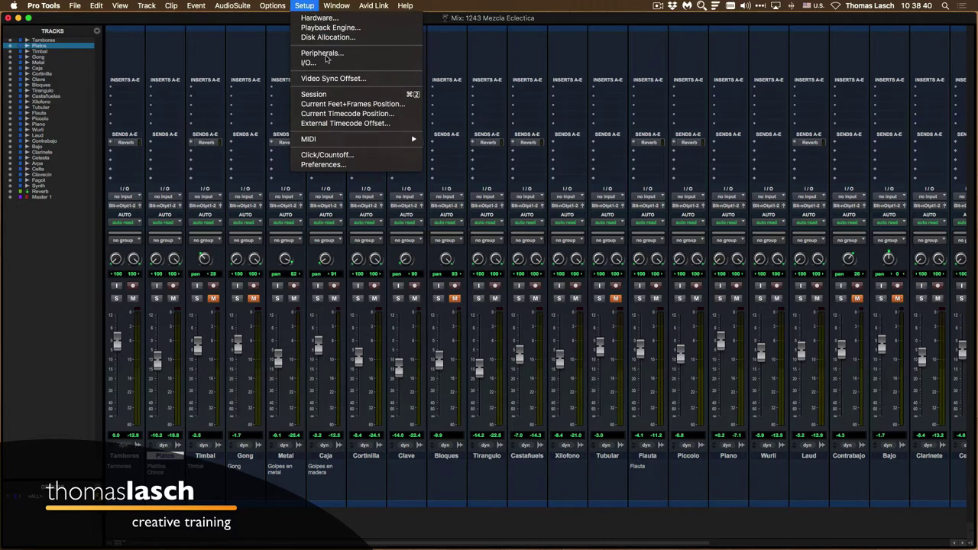
click(322, 164)
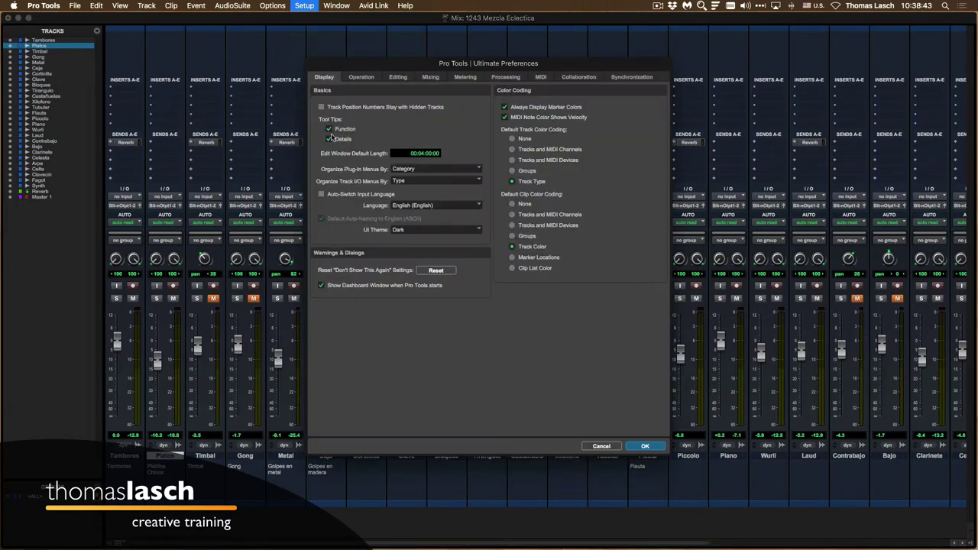
click(329, 130)
click(645, 446)
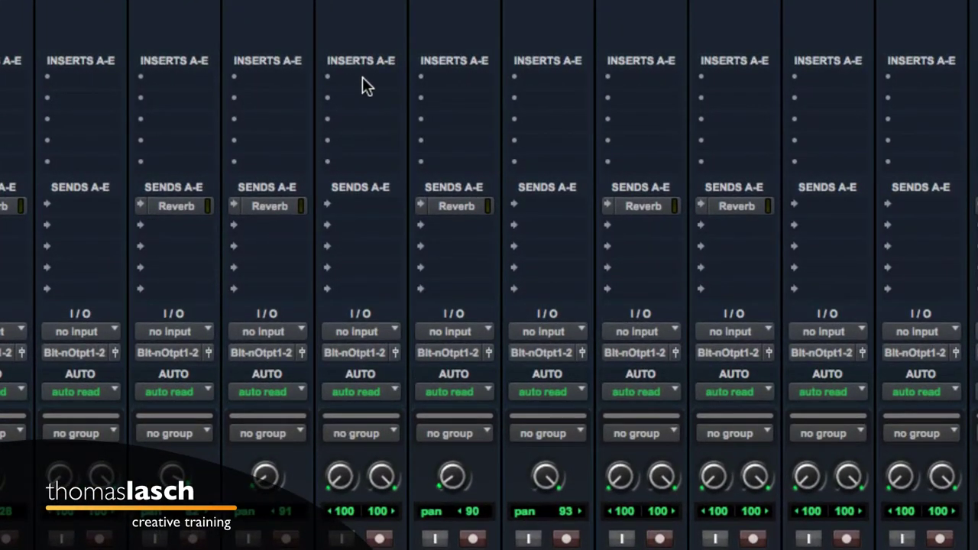
Step: Review the multichannel and multi-mono plug-in categories offered for the first insert on the Cortinilla track
click(362, 77)
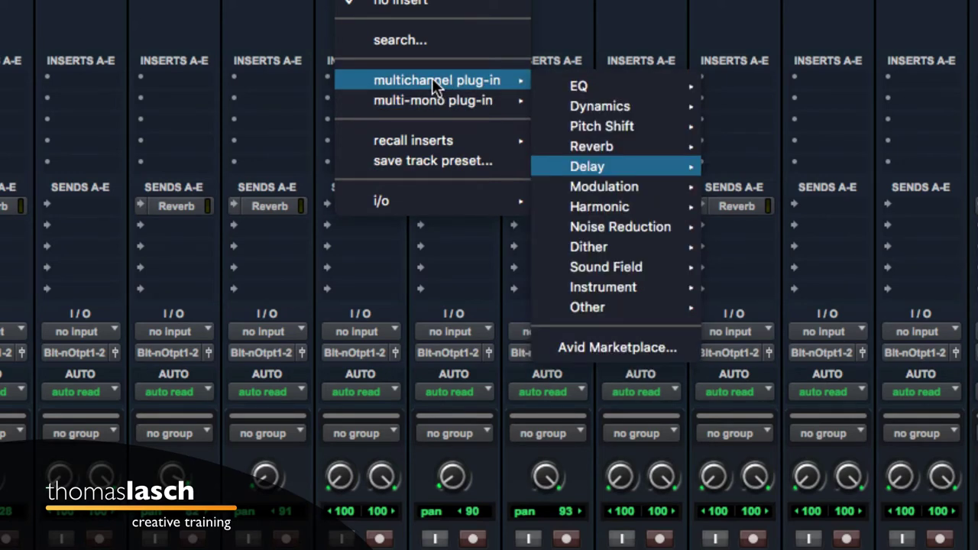
mouse_move(433, 100)
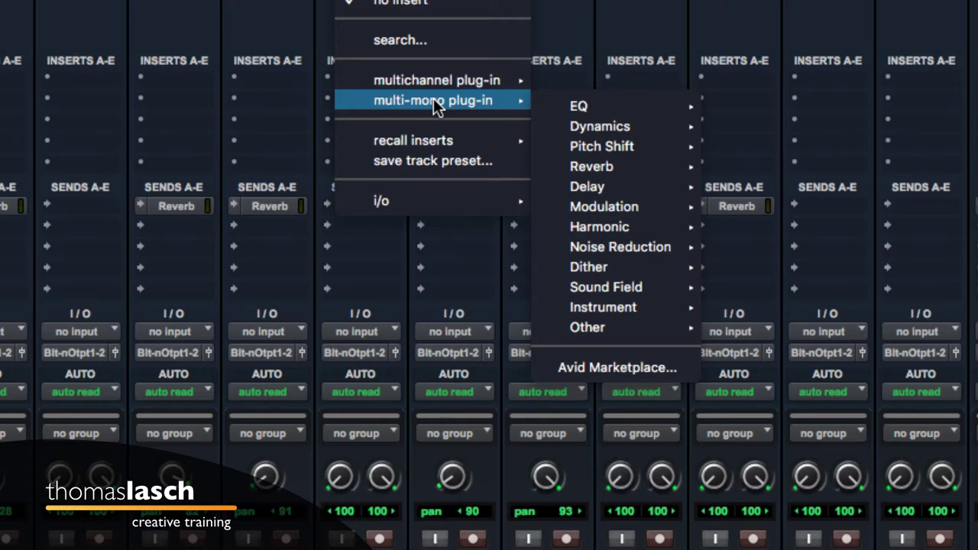
click(319, 84)
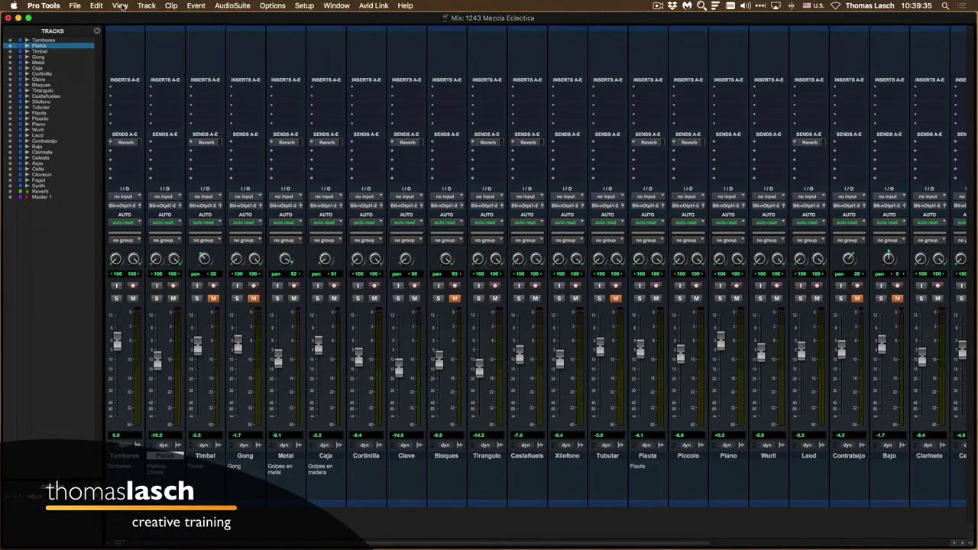
Step: Show the Inserts F-J section in the Mix window
click(123, 8)
mouse_move(126, 62)
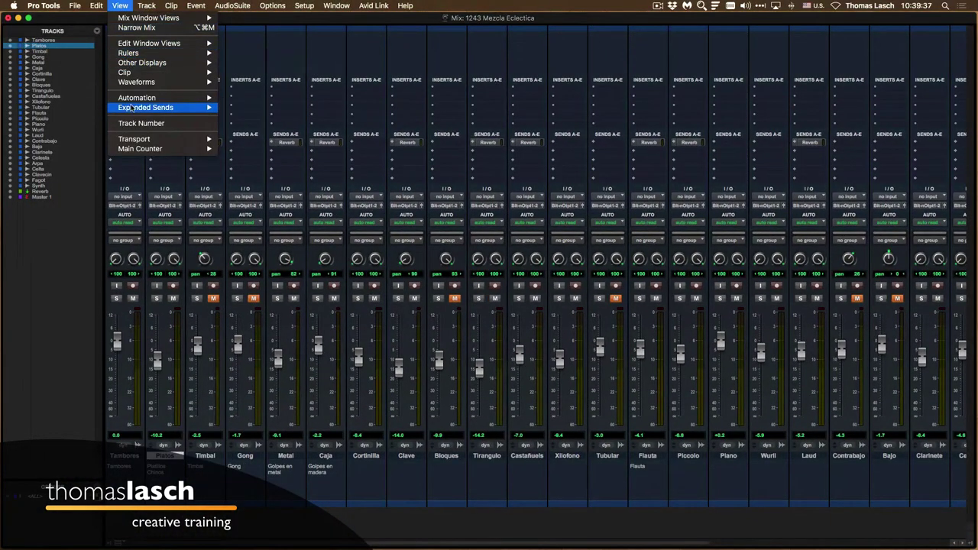
mouse_move(138, 20)
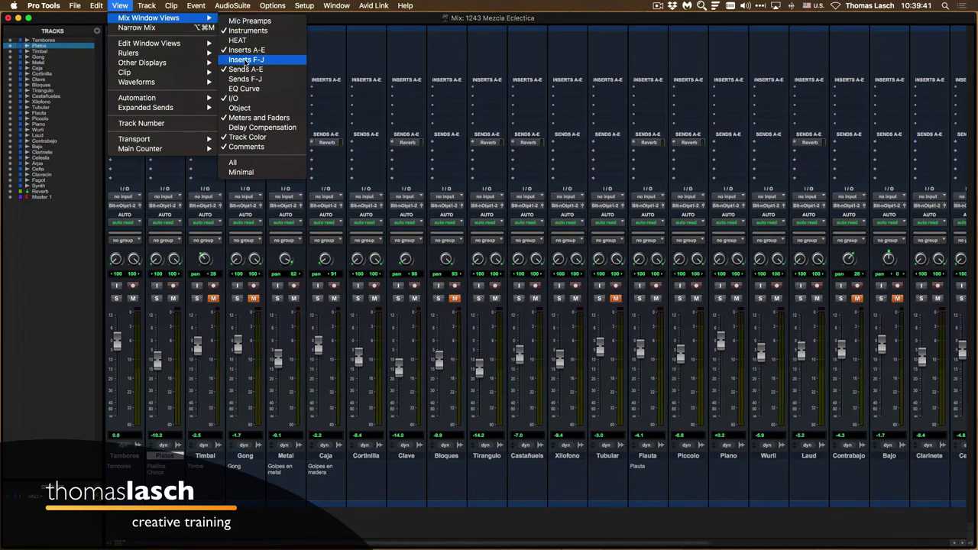
click(246, 59)
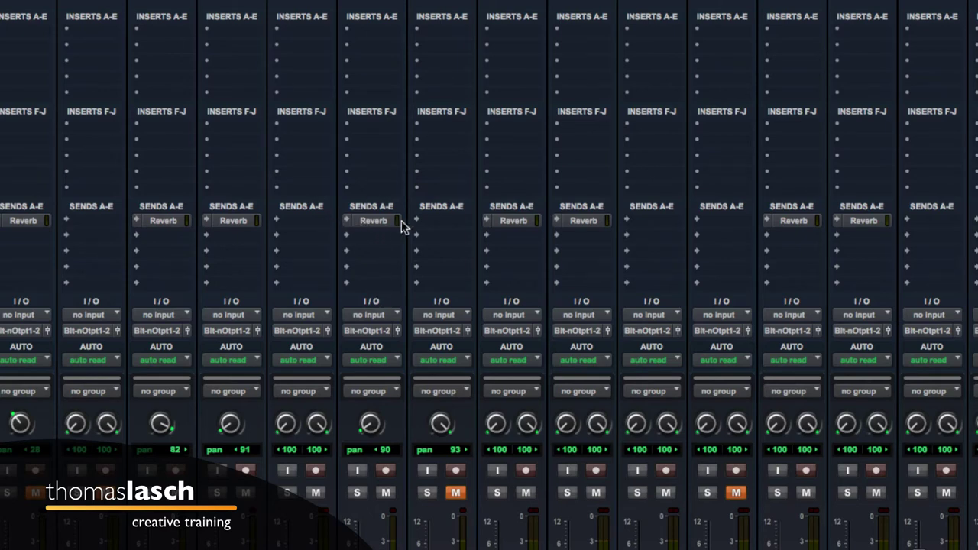
Step: Open the AIR Reverb insert on the Reverb track, examine its settings and close its window
scroll(556, 224, right, 9)
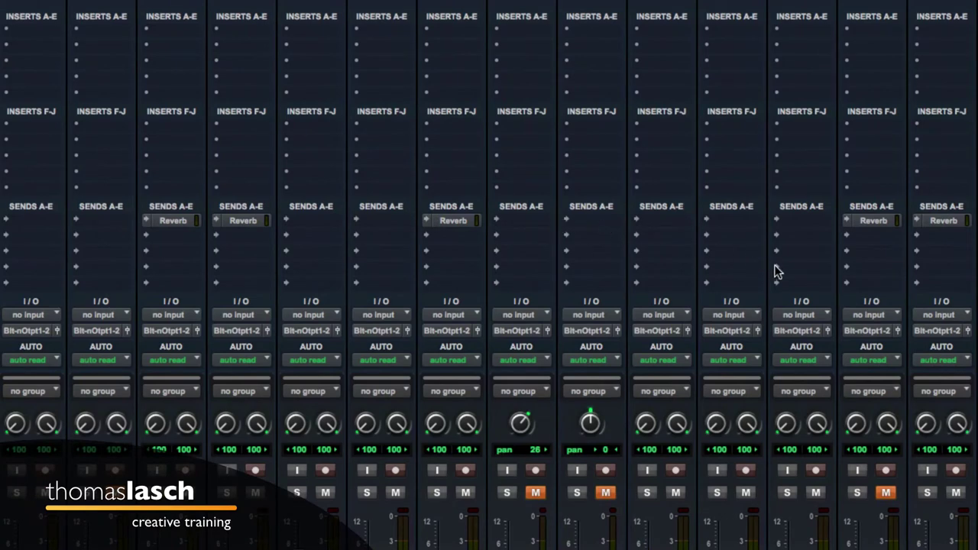
scroll(877, 301, down, 2)
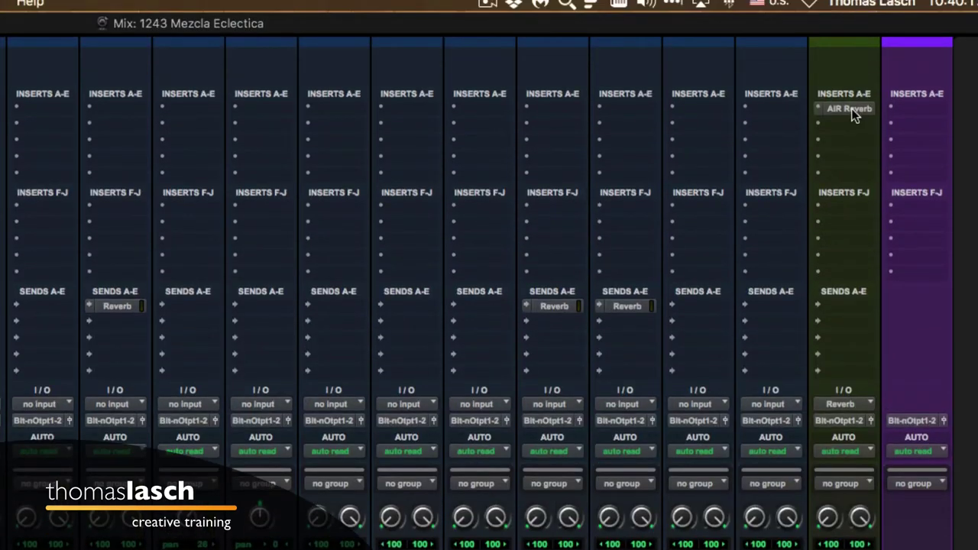
click(850, 108)
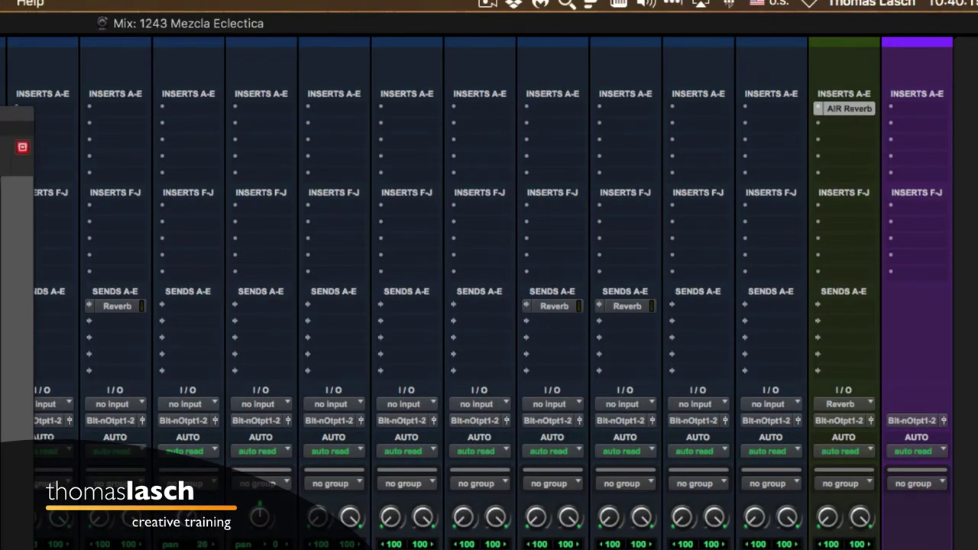
drag(0, 111, 341, 32)
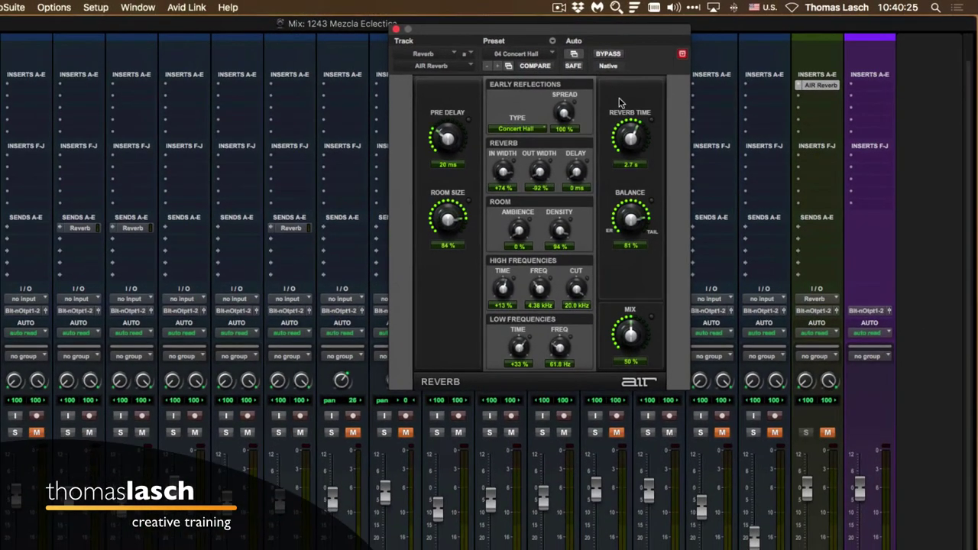
click(397, 30)
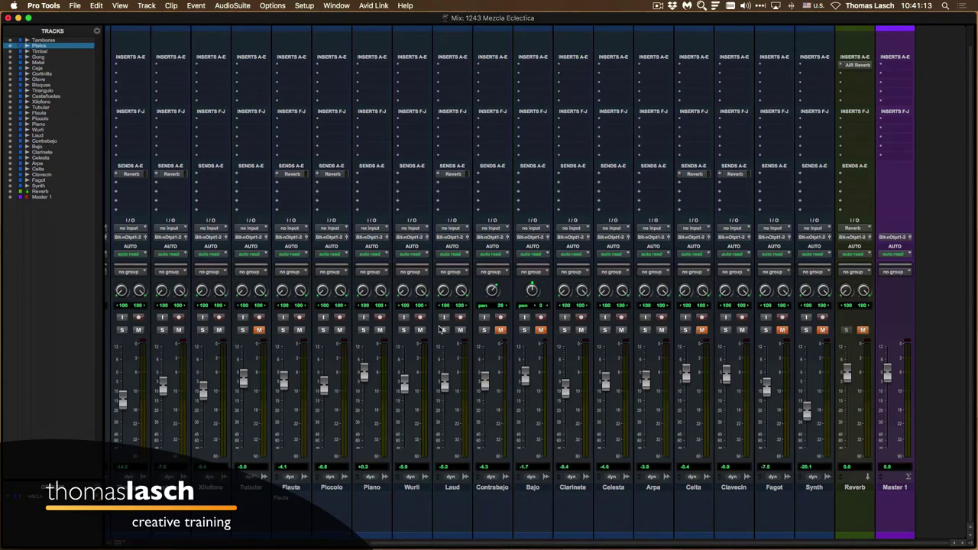
Step: Look through the multichannel EQ plug-ins offered for the Flauta track's insert without adding one
click(291, 68)
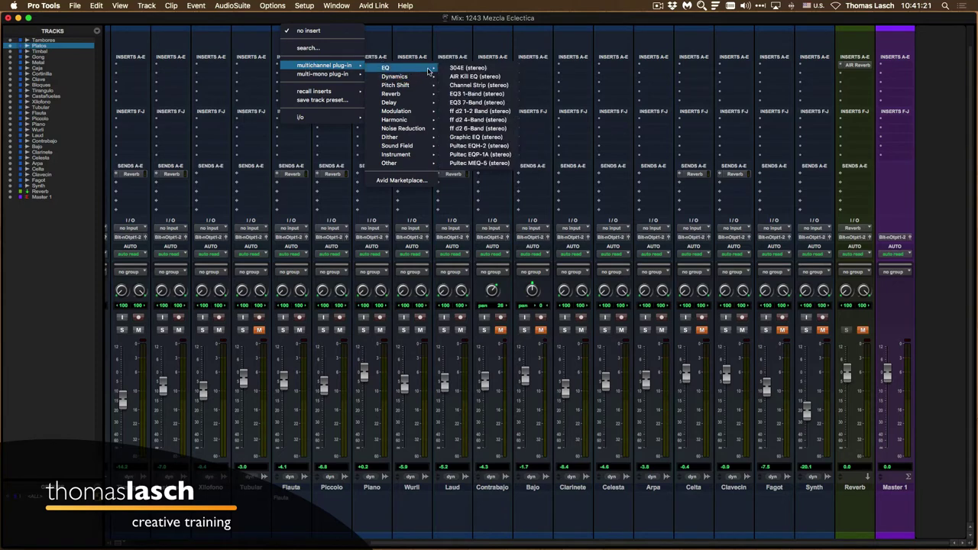
click(541, 82)
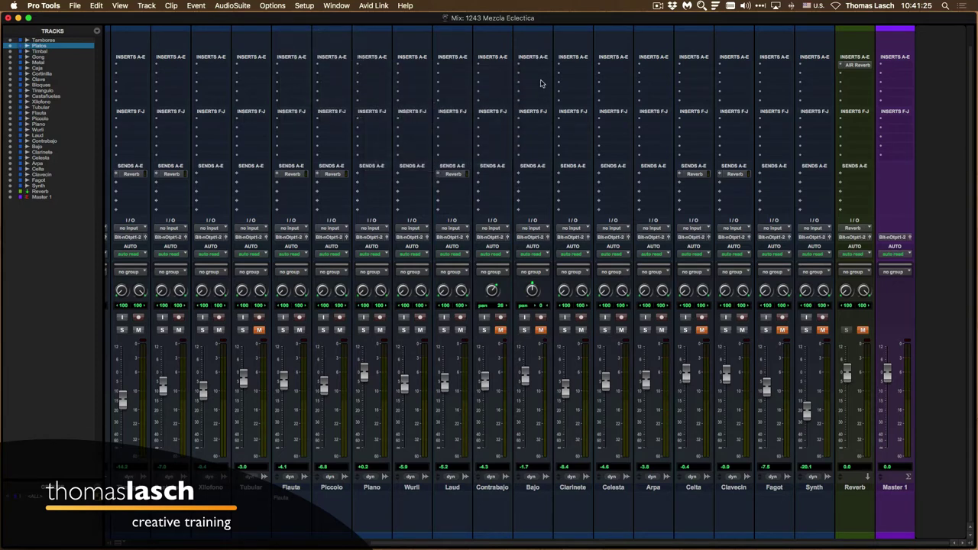
Step: Show the Inserts A-E and Inserts F-J columns in the Edit window
key(super+equal)
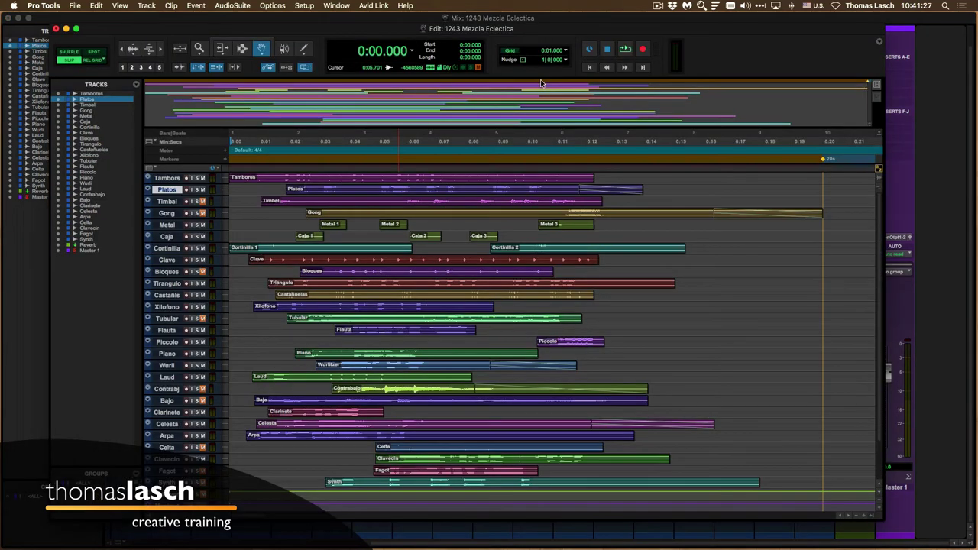
click(149, 170)
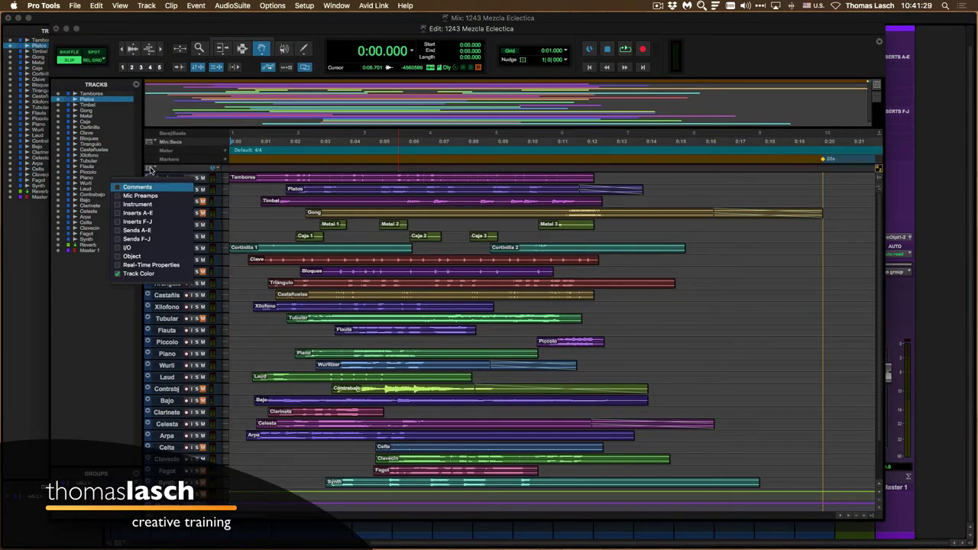
click(116, 214)
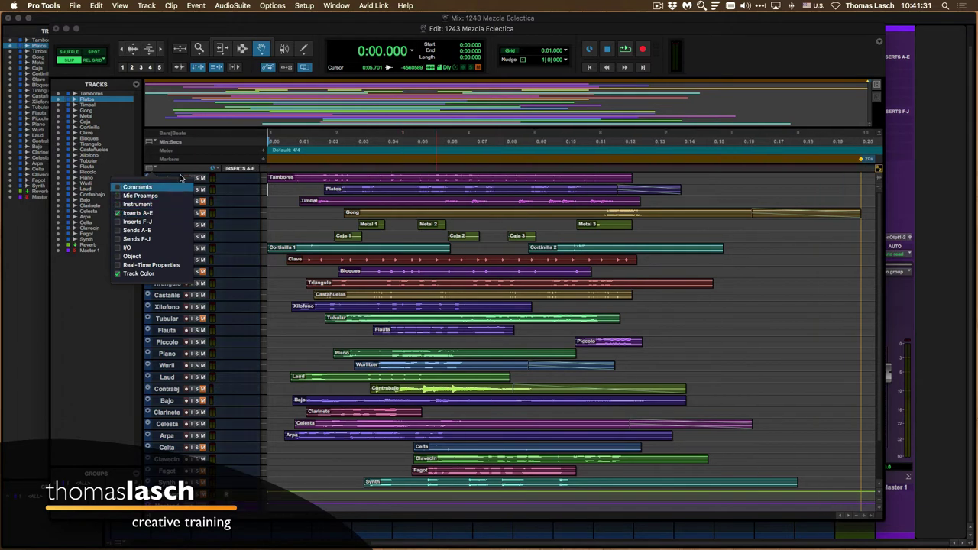
click(243, 170)
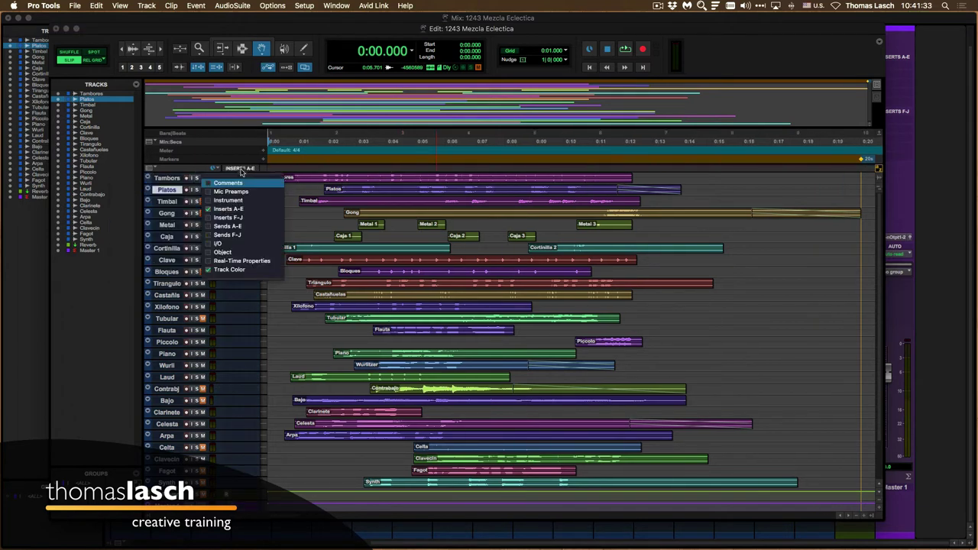
click(229, 217)
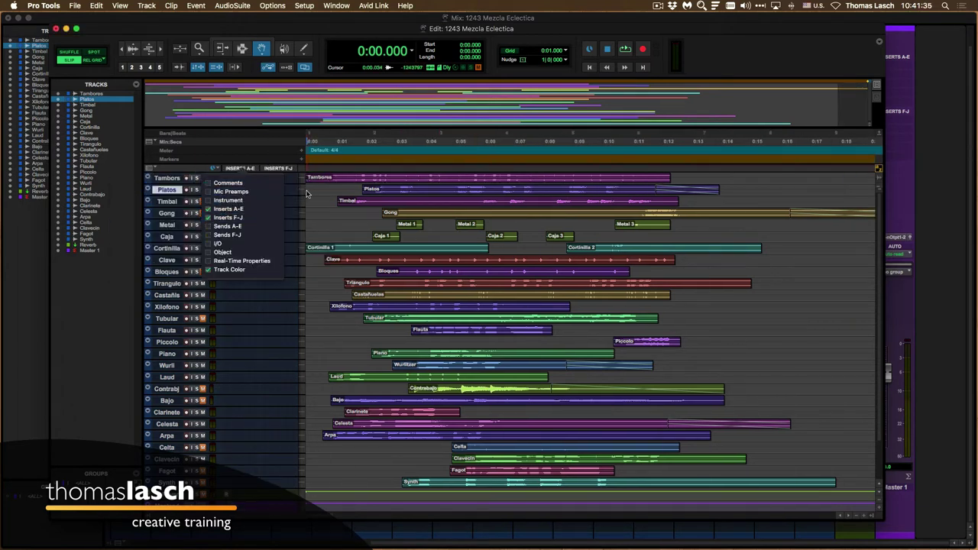
click(303, 193)
Step: Increase the height of the tracks in the Edit window so all five insert slots fit
click(303, 194)
click(311, 212)
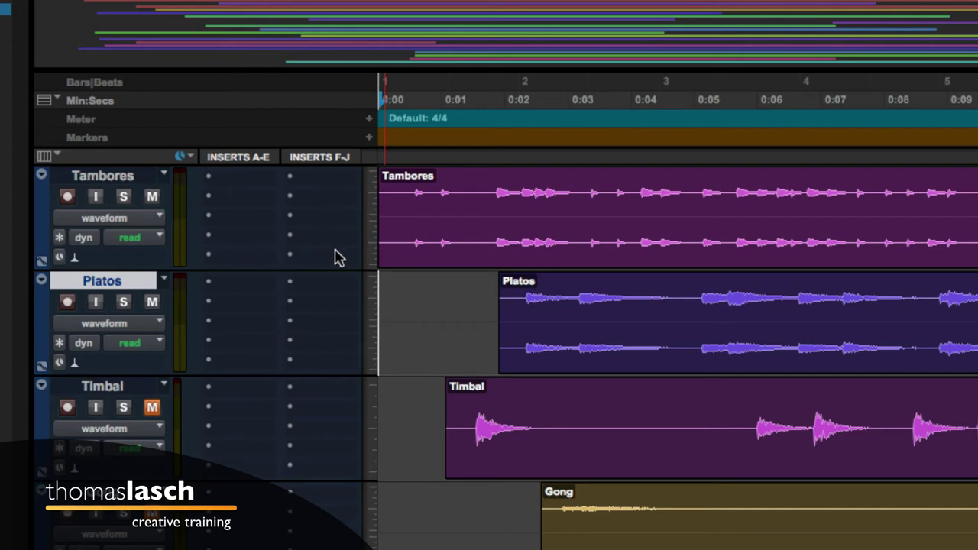
Step: Hide the Inserts F-J column in the Edit window, keeping Inserts A-E shown
right_click(320, 161)
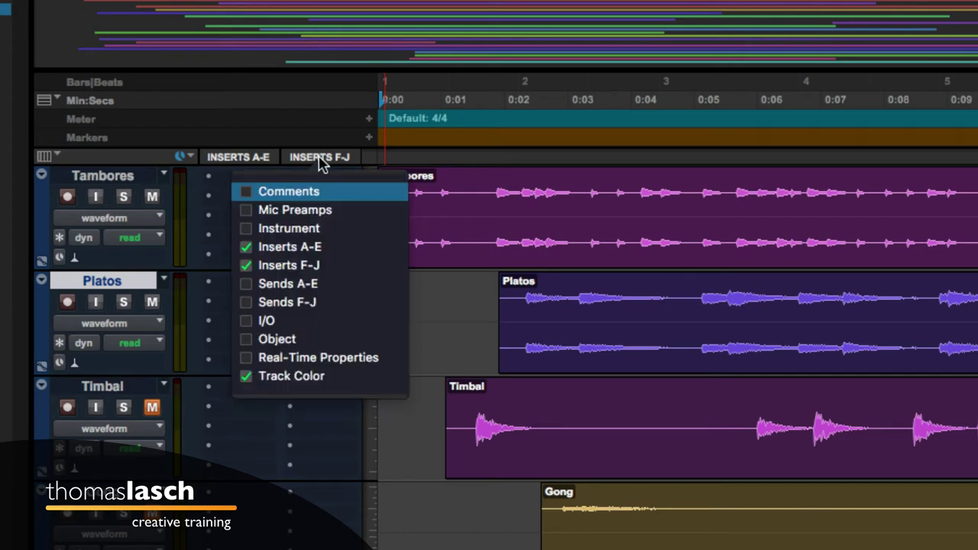
click(256, 266)
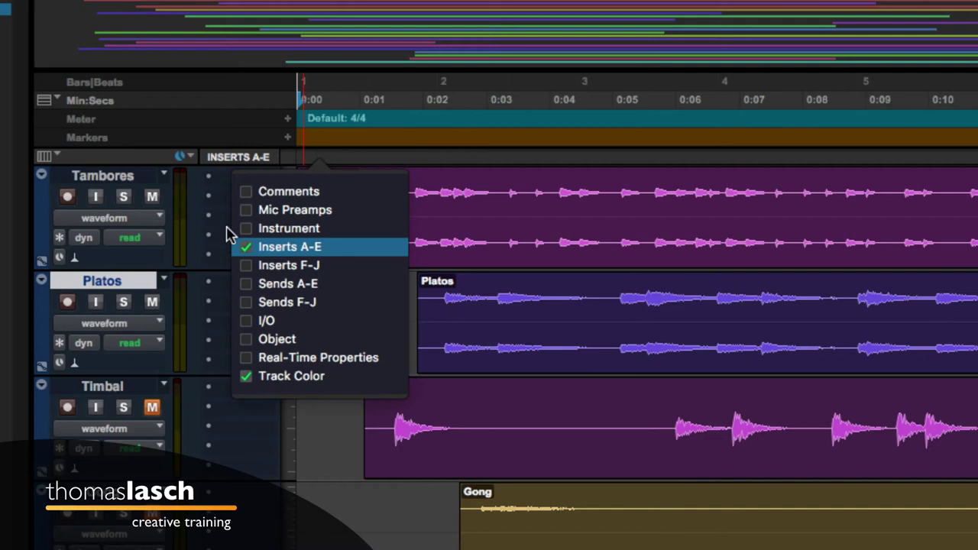
click(225, 184)
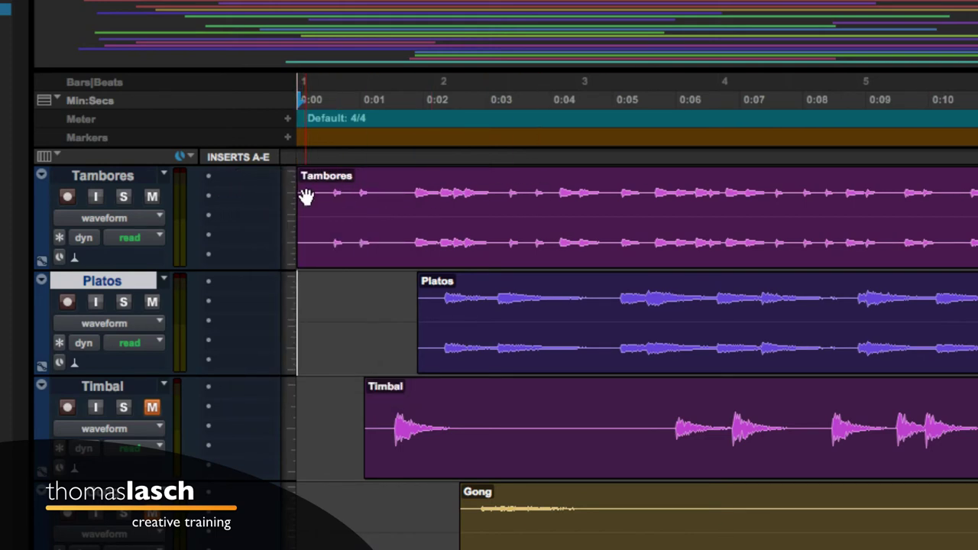
Step: Zoom the Edit window timeline out horizontally to bring the 20s marker into view
click(531, 197)
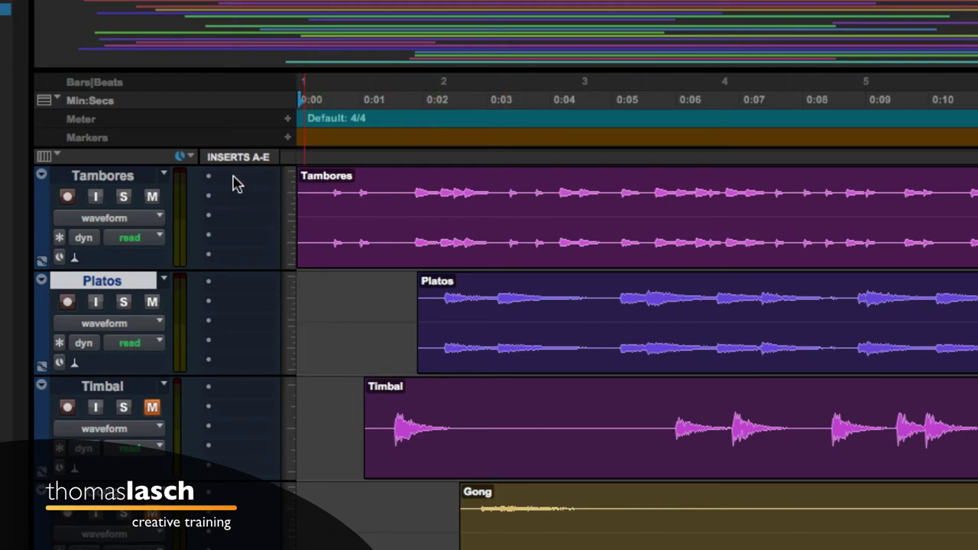
key(super+bracketleft)
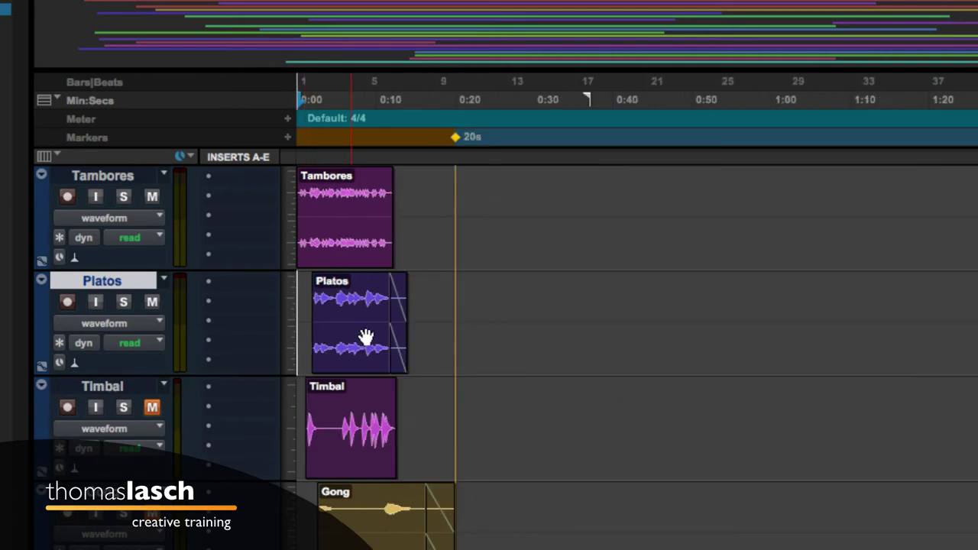
Step: Select the Timbal clip in the Edit window and unmute the Timbal track
click(362, 449)
click(152, 407)
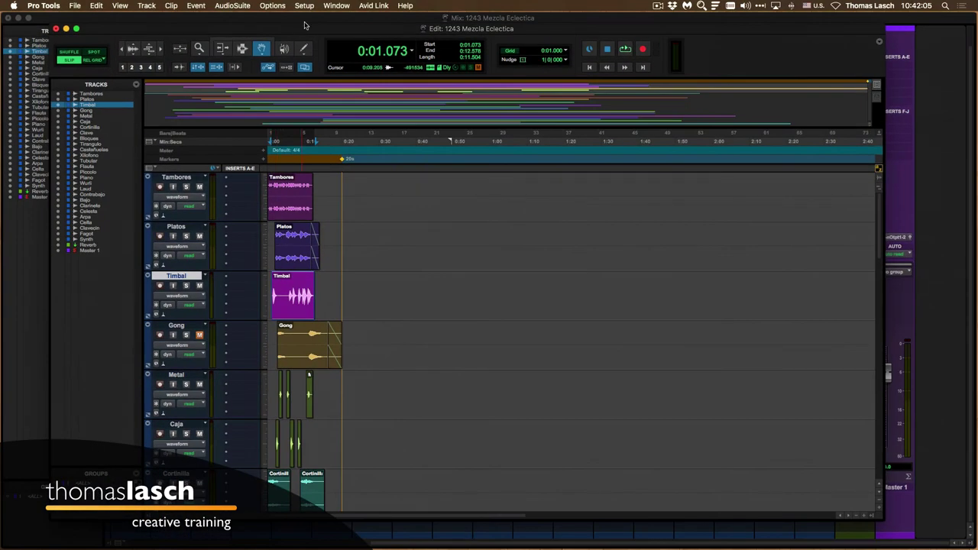
click(232, 6)
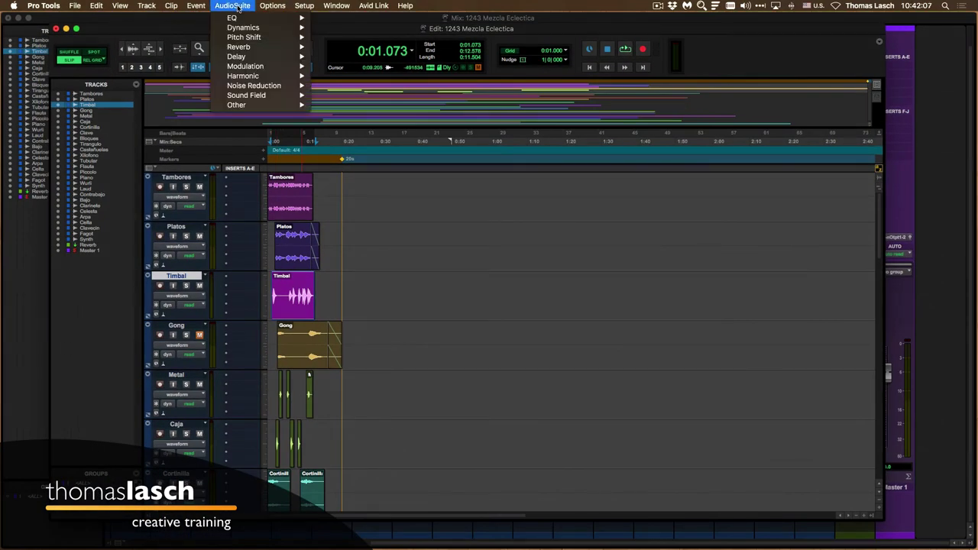
mouse_move(242, 59)
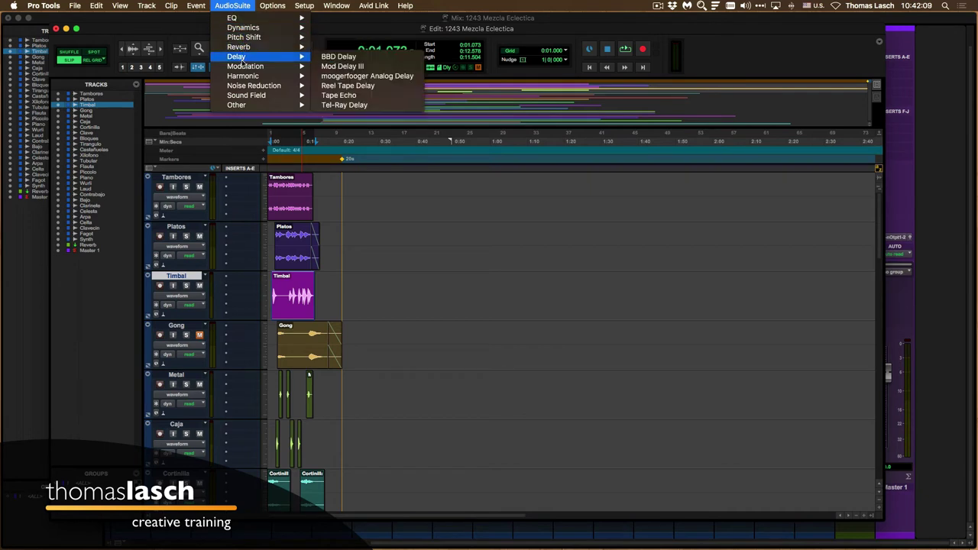
mouse_move(244, 20)
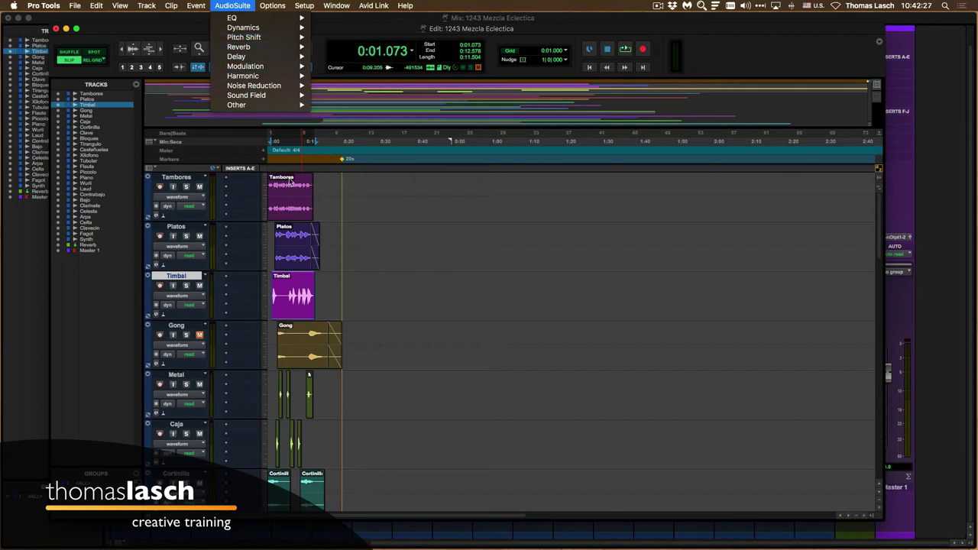
click(337, 188)
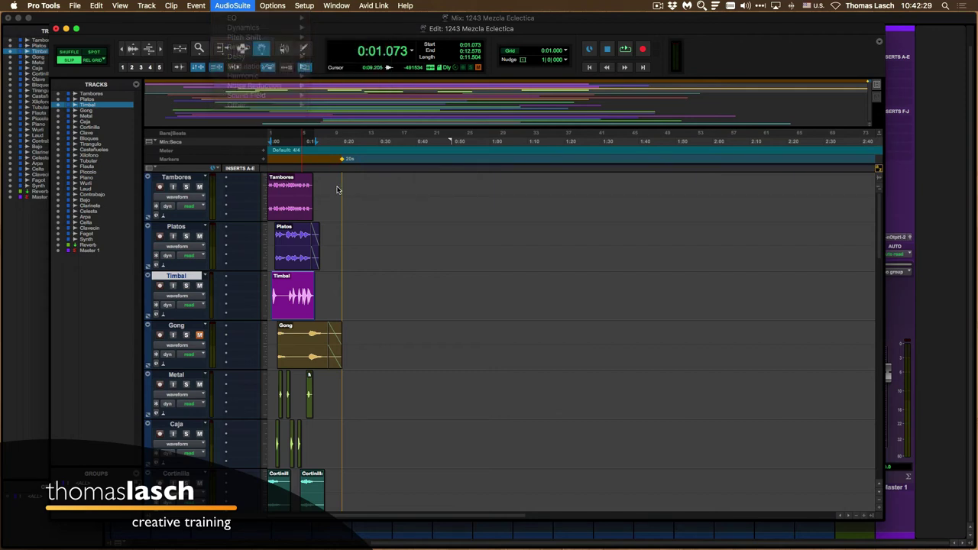
Step: Open the EQ3 7-Band AudioSuite plug-in for the selected Timbal clip
key(t)
key(t)
key(t)
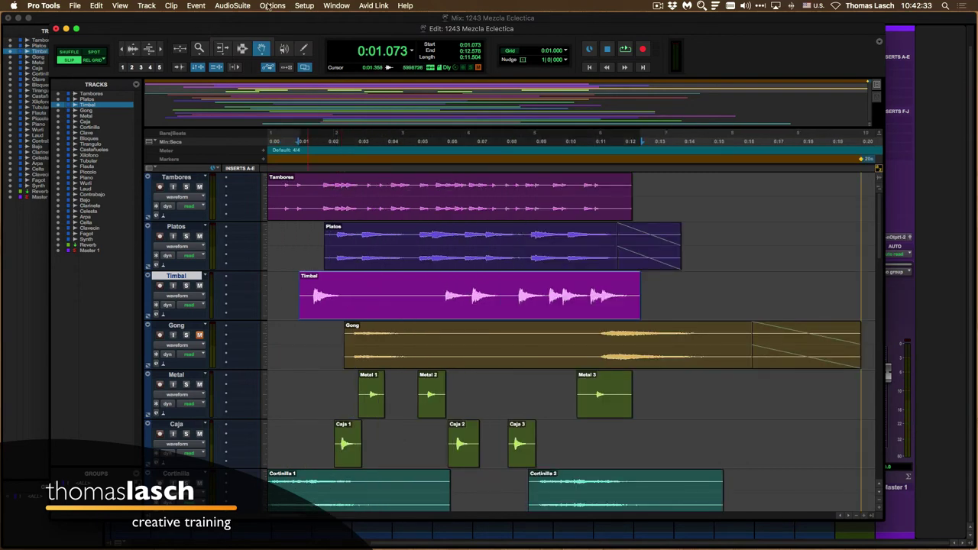
click(229, 6)
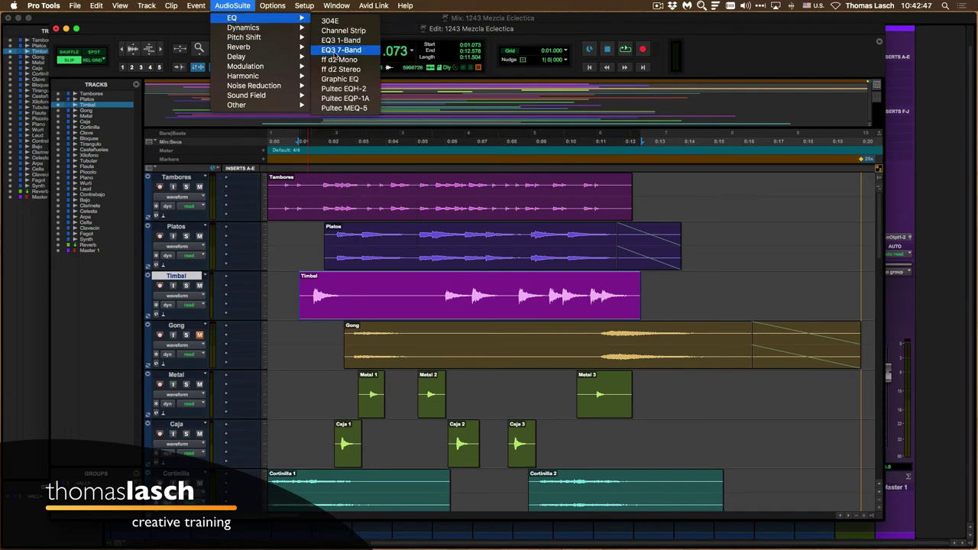
click(340, 50)
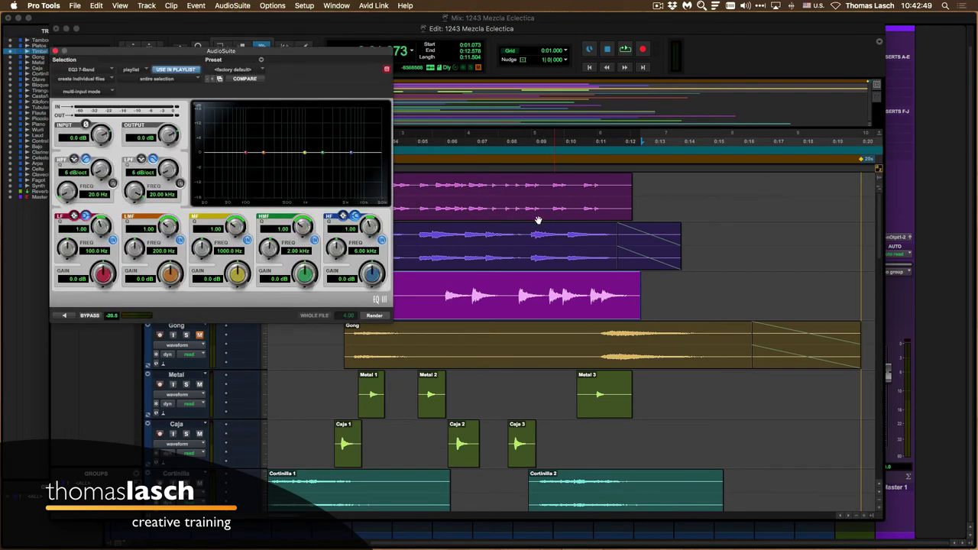
Step: Boost the MF band 6.1 dB at 1.29 kHz, cut the HMF band 5.9 dB at 1.96 kHz, and render the Timbal clip
drag(298, 53, 280, 53)
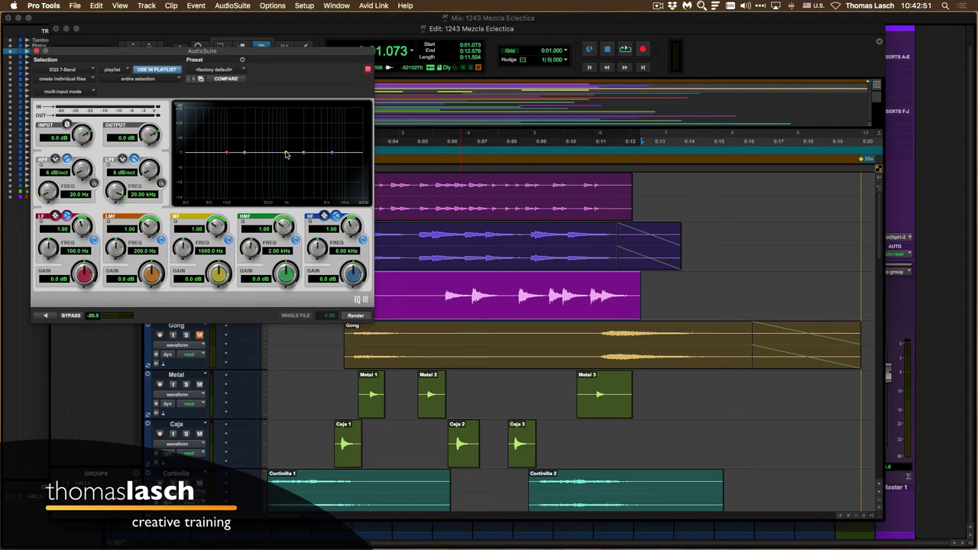
drag(285, 152, 304, 166)
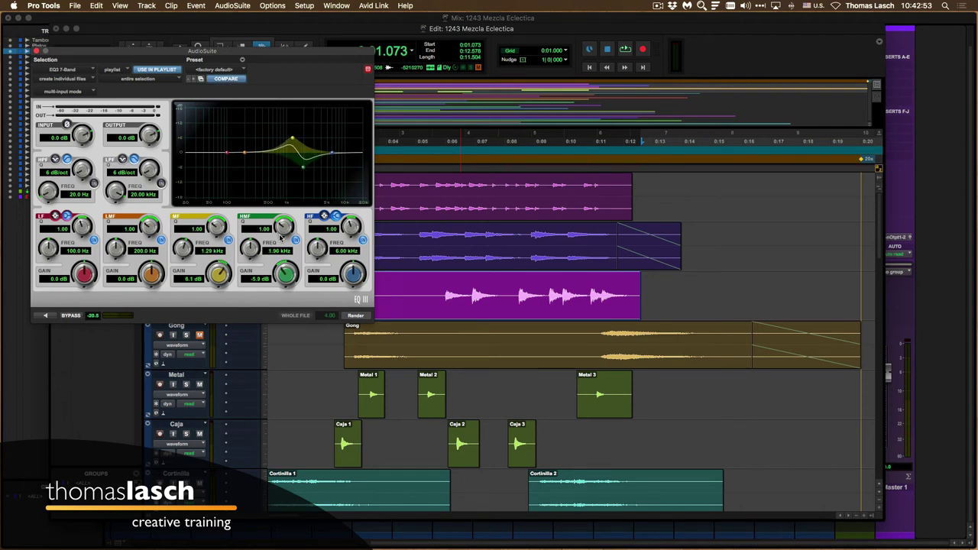
drag(166, 53, 253, 48)
click(441, 311)
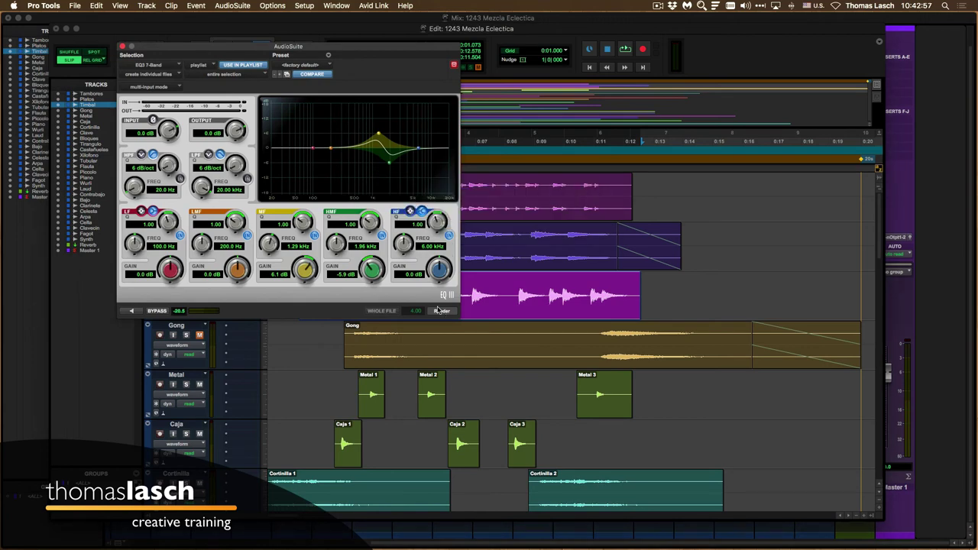
Step: Close the AudioSuite EQ window and undo the rendered EQ on the Timbal clip
drag(229, 49, 223, 344)
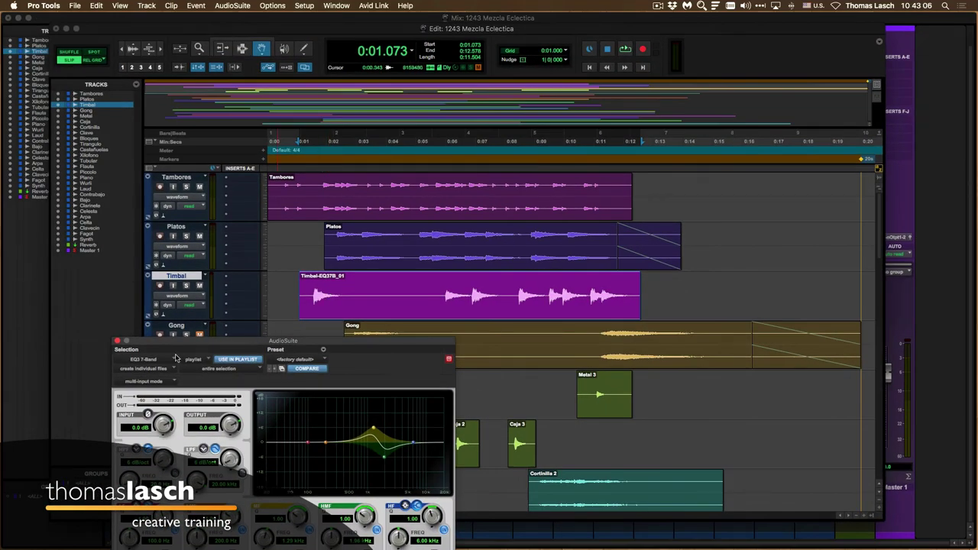
click(117, 340)
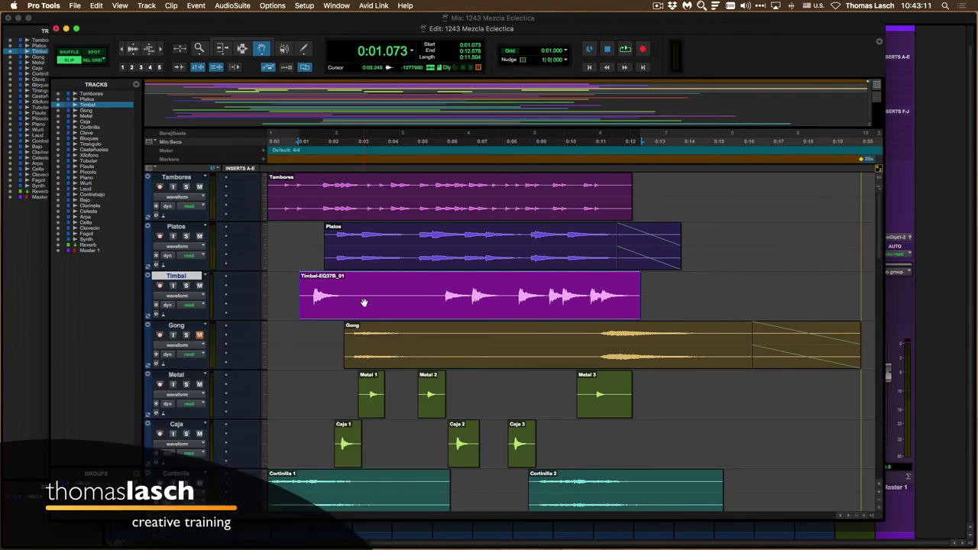
key(super+z)
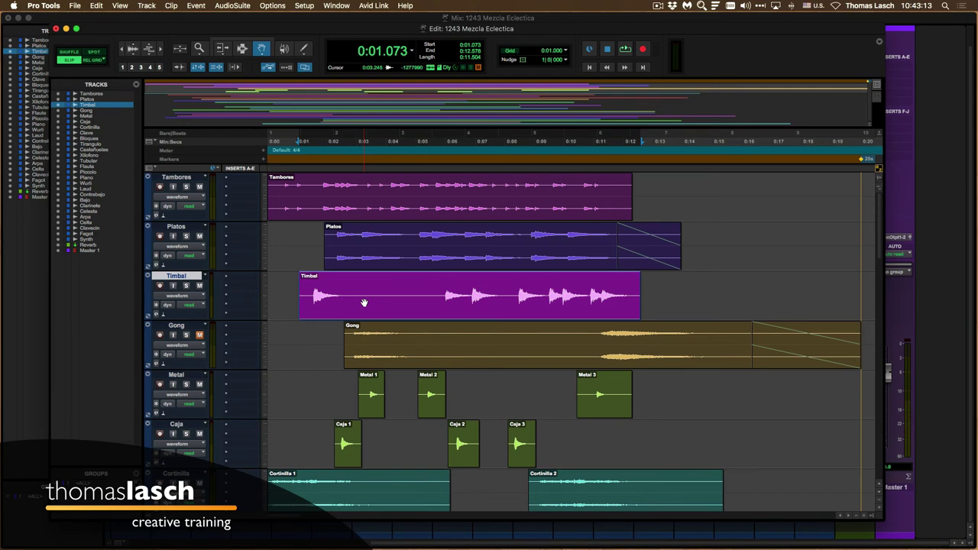